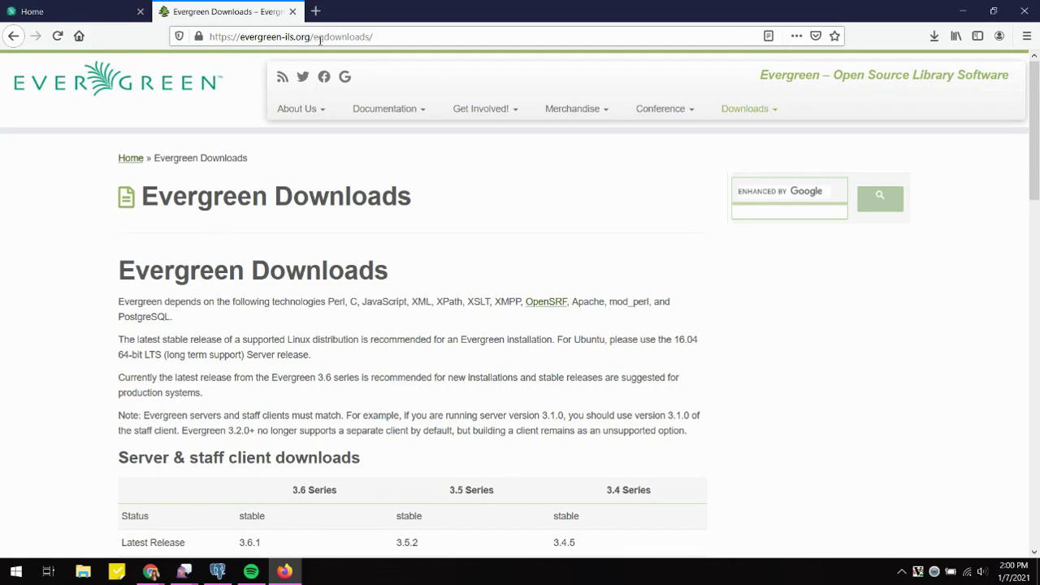
# - From evergreen-ils.org's Evergreen Downloads page, download the Windows Hatch Installer 0.3.2
pyautogui.click(160, 82)
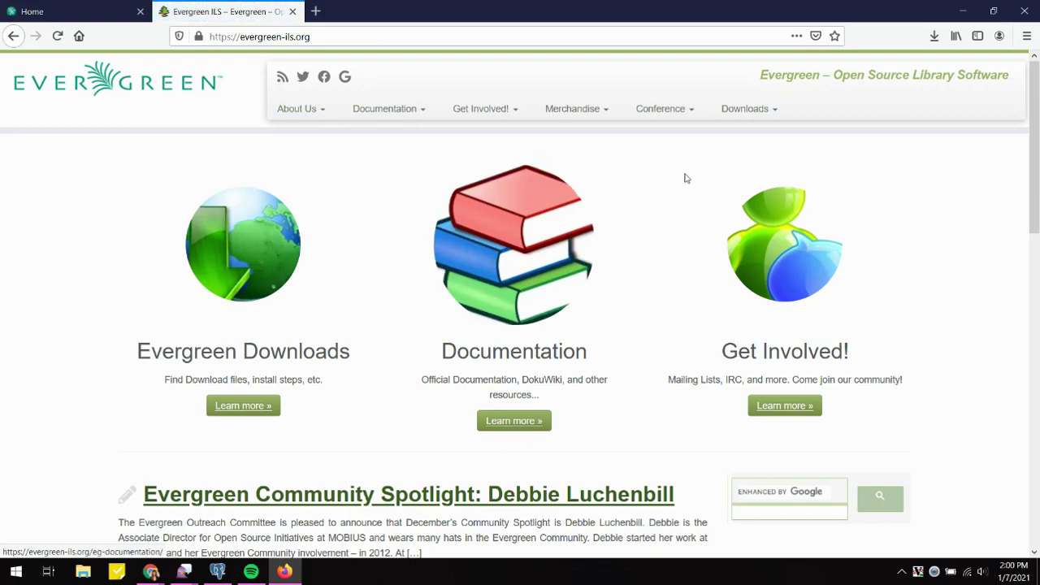
pyautogui.moveTo(766, 116)
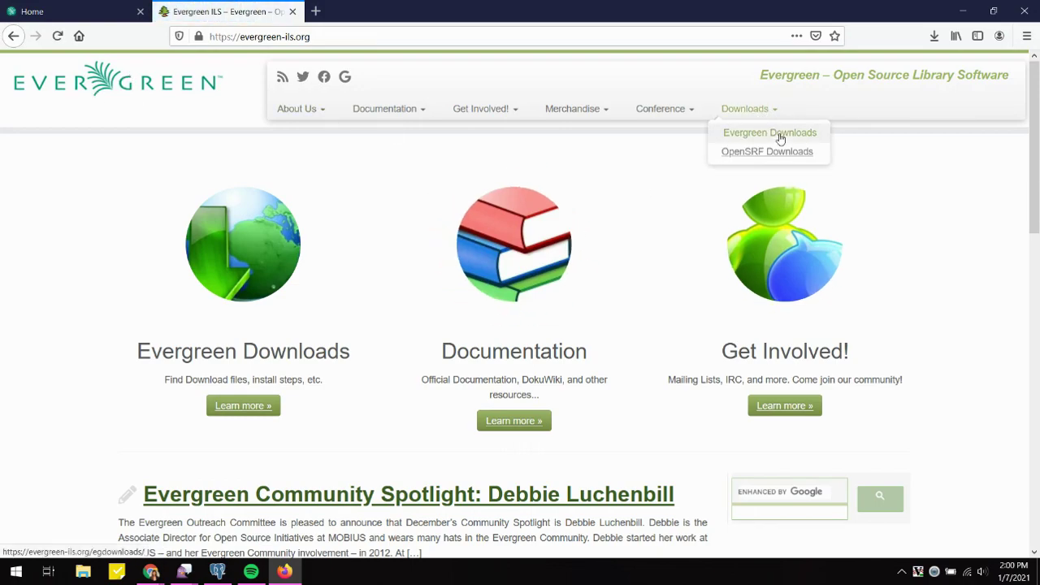
pyautogui.click(777, 136)
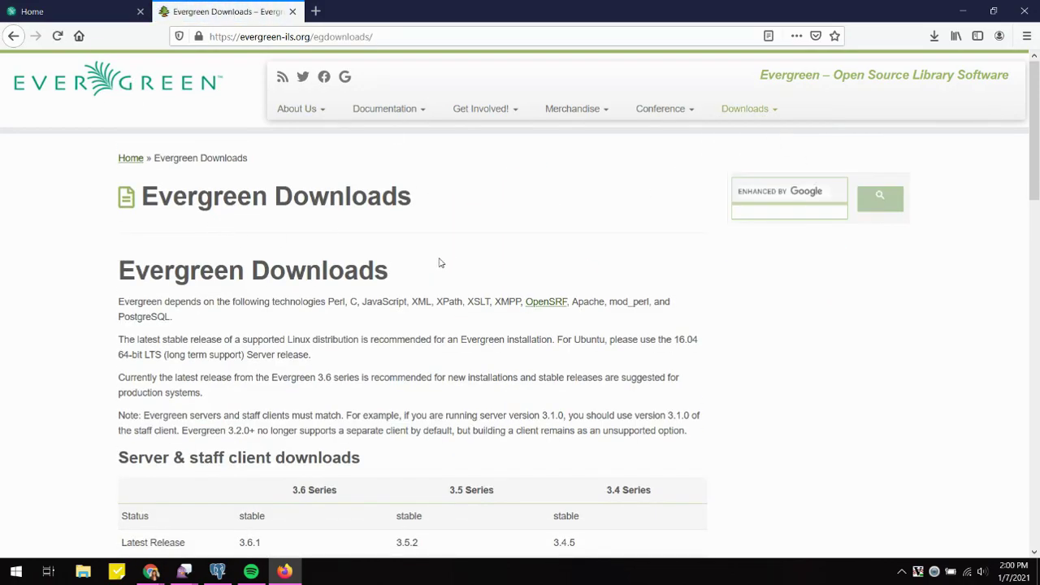
pyautogui.scroll(-8, 169, 238)
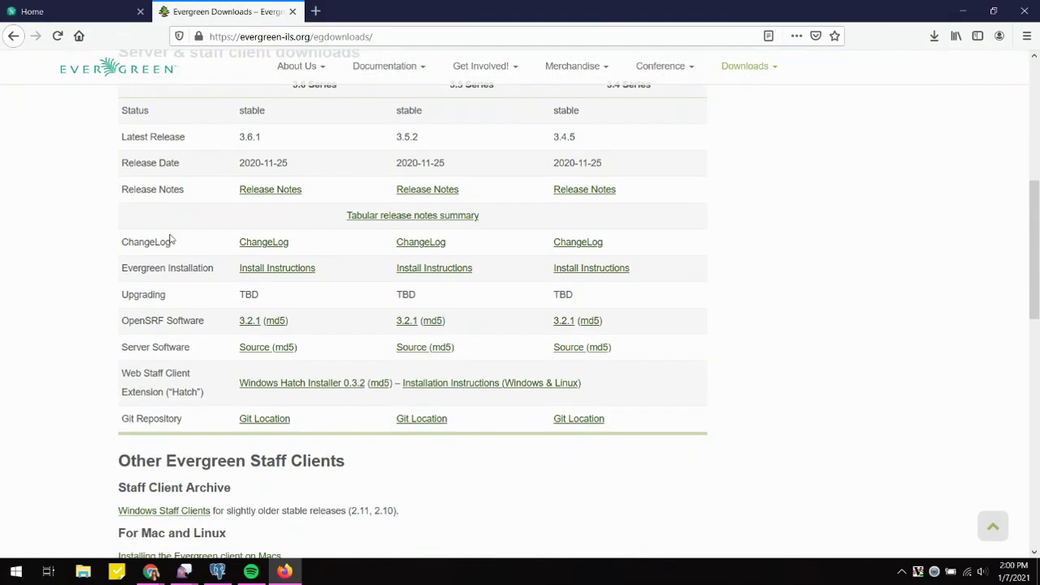
pyautogui.moveTo(120, 291); pyautogui.dragTo(201, 313)
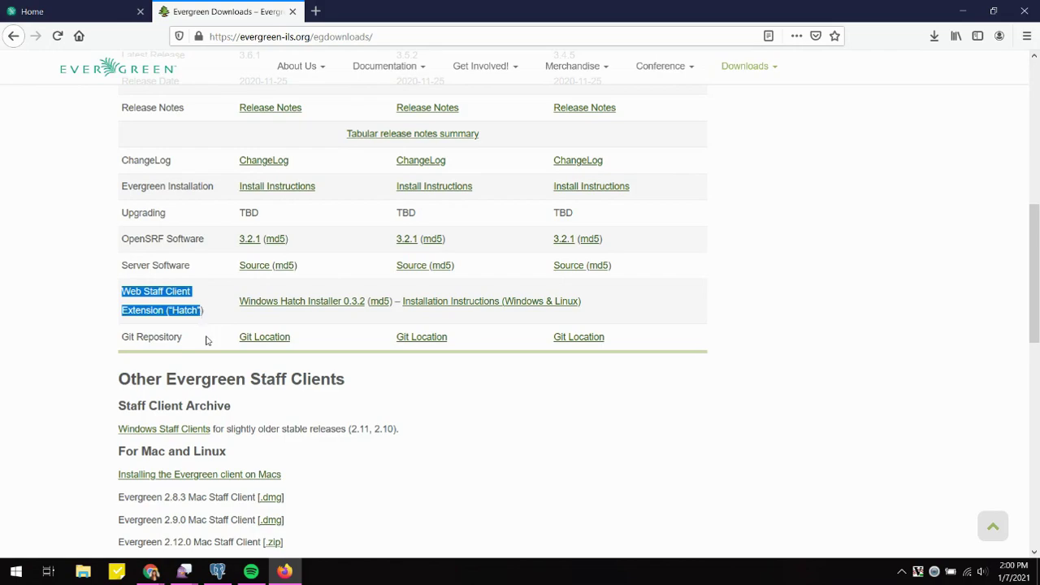
pyautogui.click(325, 305)
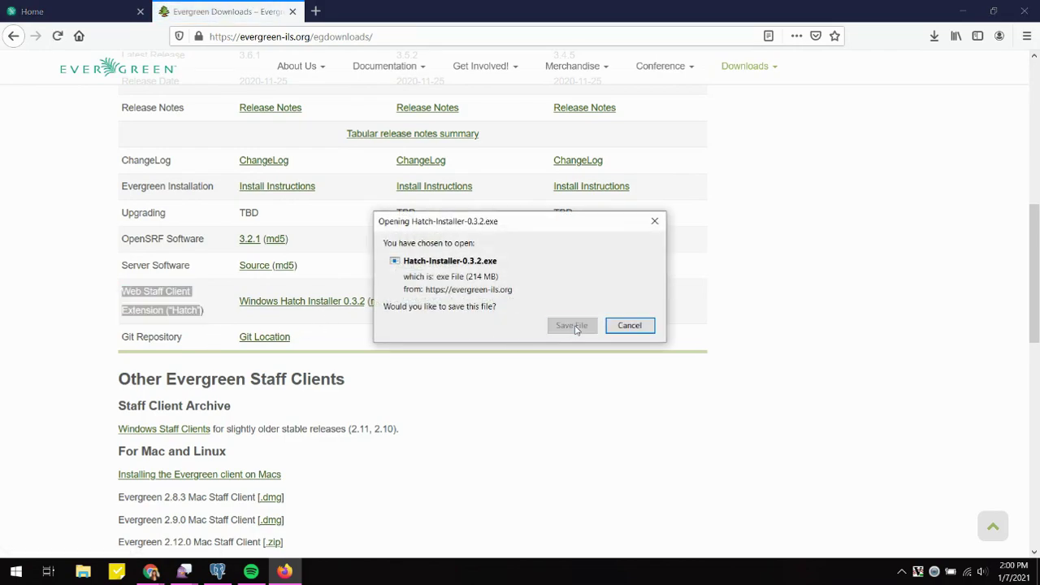
# - Save Hatch-Installer-0.3.2.exe to the Downloads folder, replacing the existing copy
pyautogui.click(571, 325)
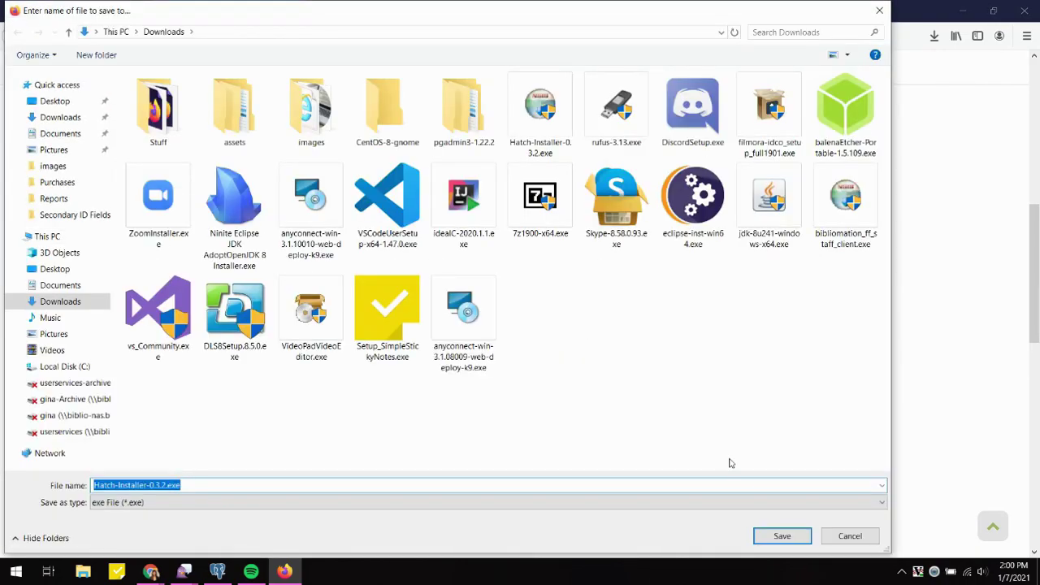
pyautogui.click(782, 536)
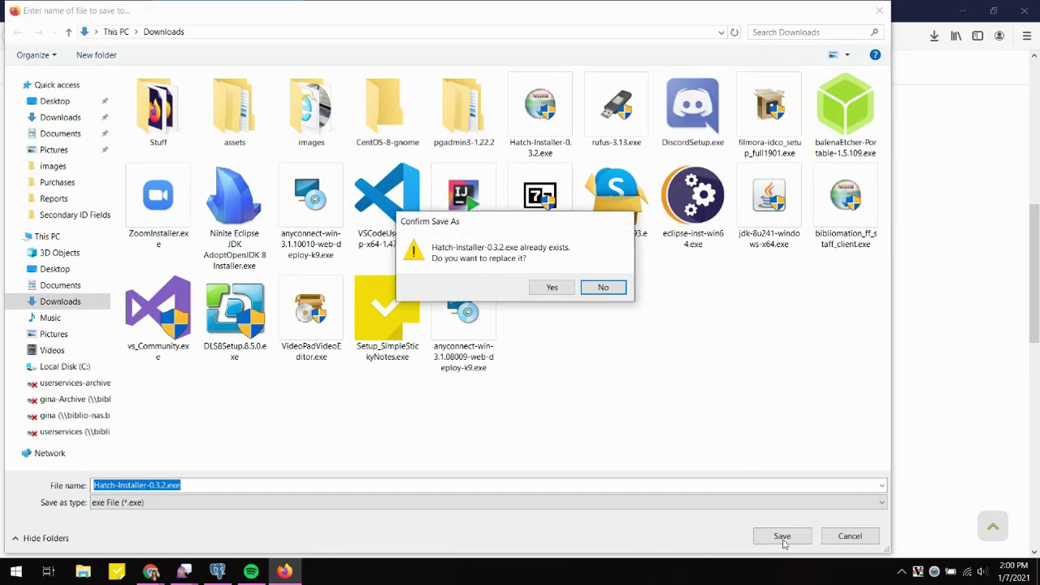
pyautogui.click(553, 288)
pyautogui.click(843, 153)
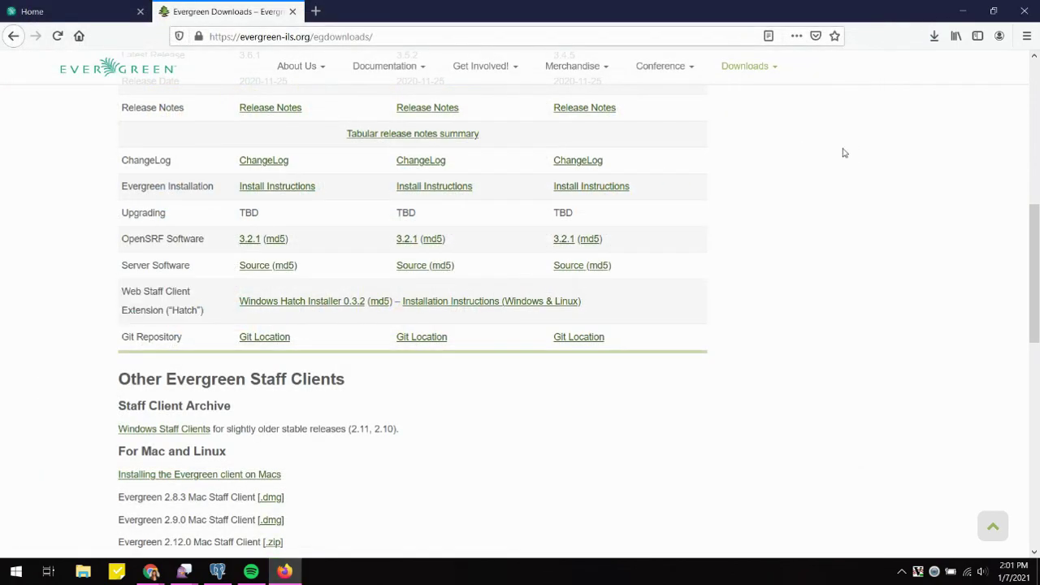
# - Launch the downloaded Hatch installer, allowing it through SmartScreen, and move past the welcome page
pyautogui.click(934, 36)
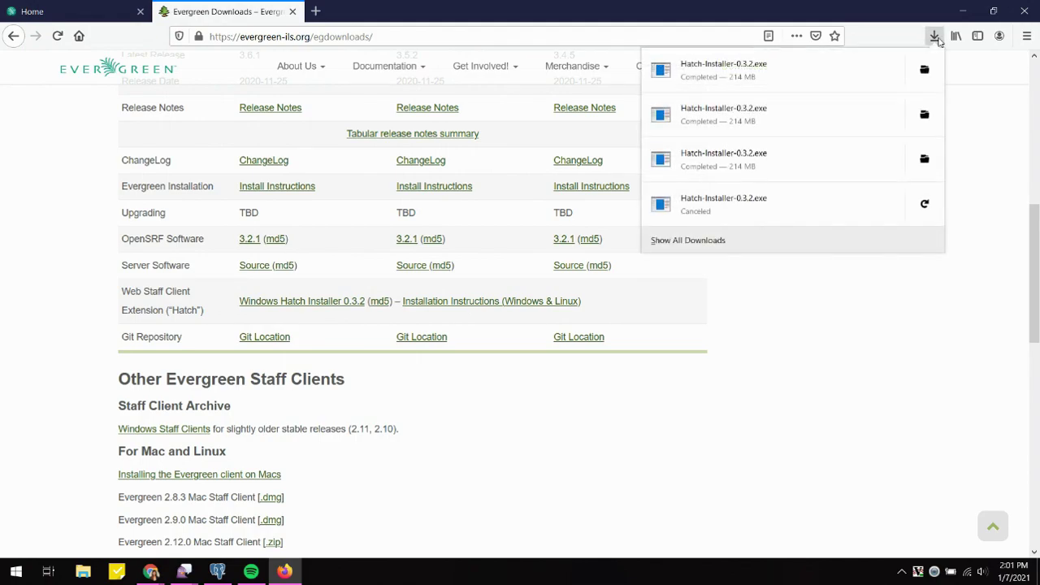
pyautogui.click(729, 81)
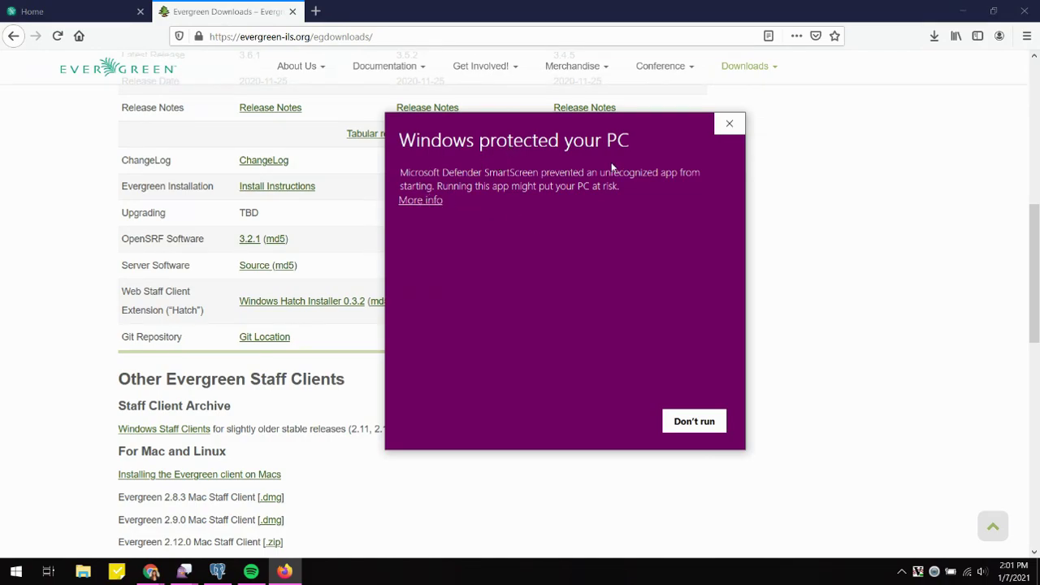
pyautogui.click(432, 204)
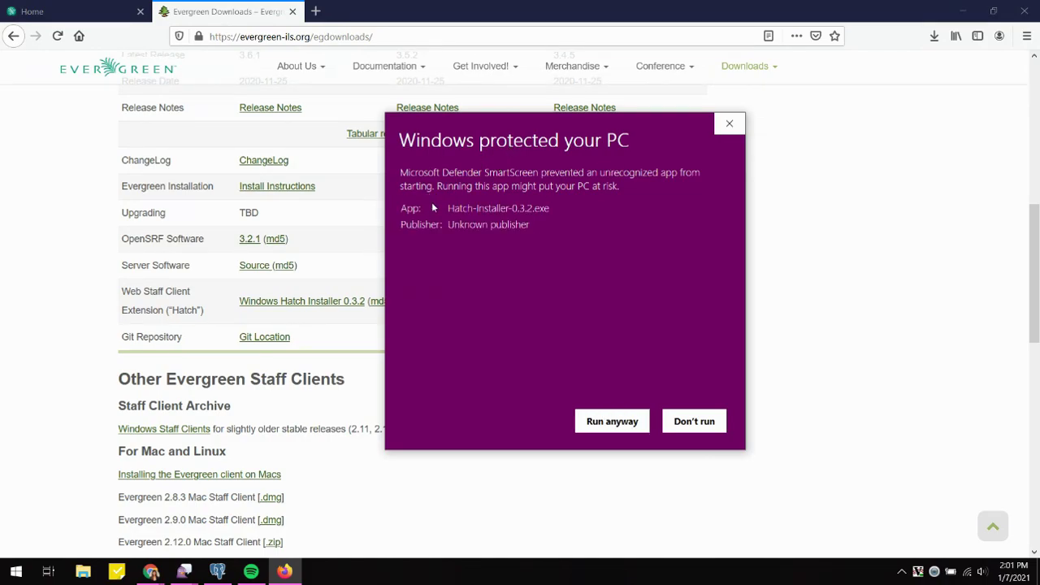
pyautogui.click(620, 423)
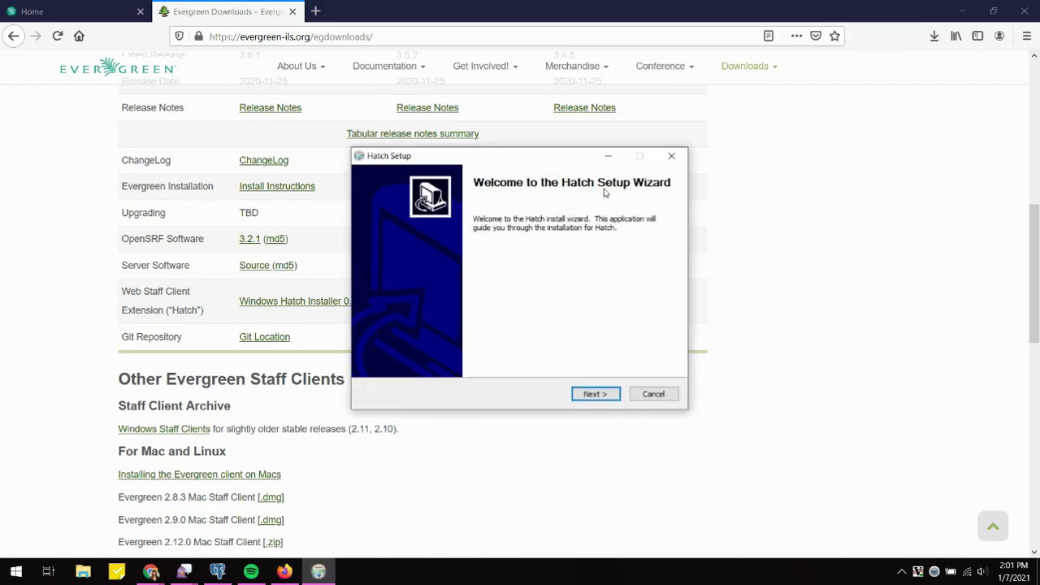
pyautogui.click(599, 396)
# - Accept the licence, install Hatch to the default location, and finish the wizard
pyautogui.click(601, 395)
pyautogui.click(595, 394)
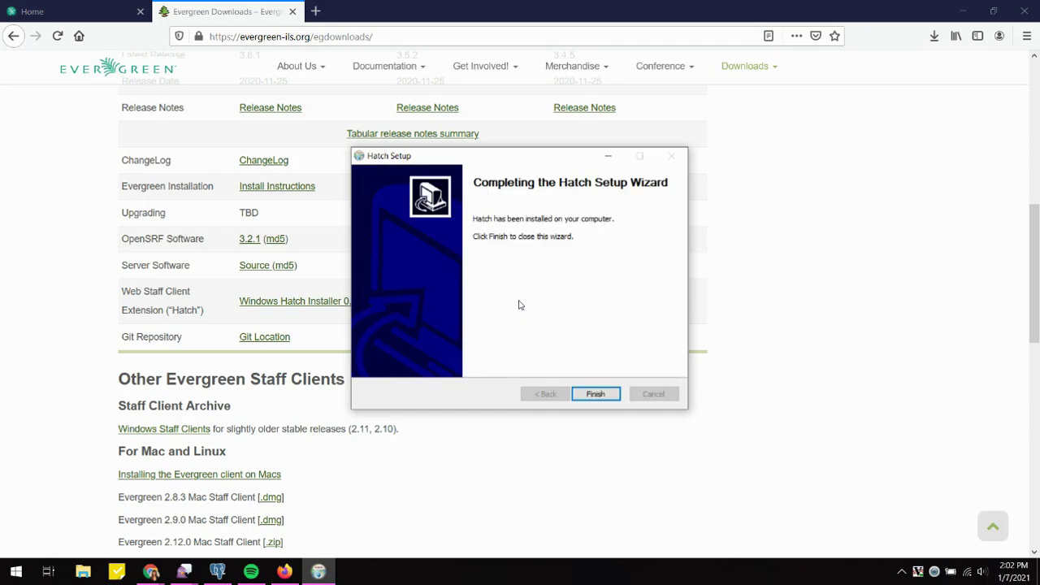
pyautogui.click(608, 395)
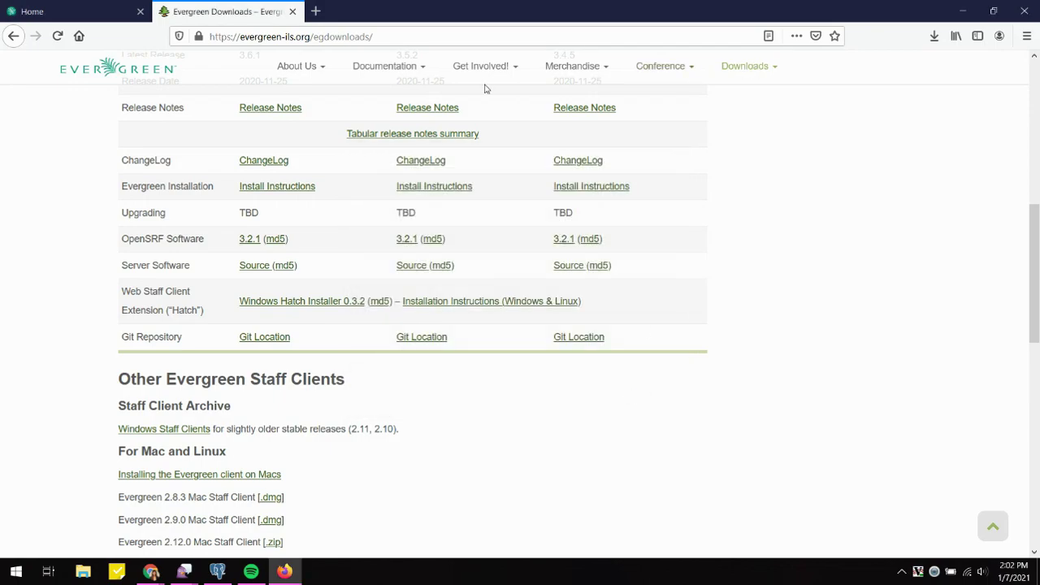
# - From Firefox's Add-ons Manager, search addons.mozilla.org for 'hatch'
pyautogui.click(1027, 37)
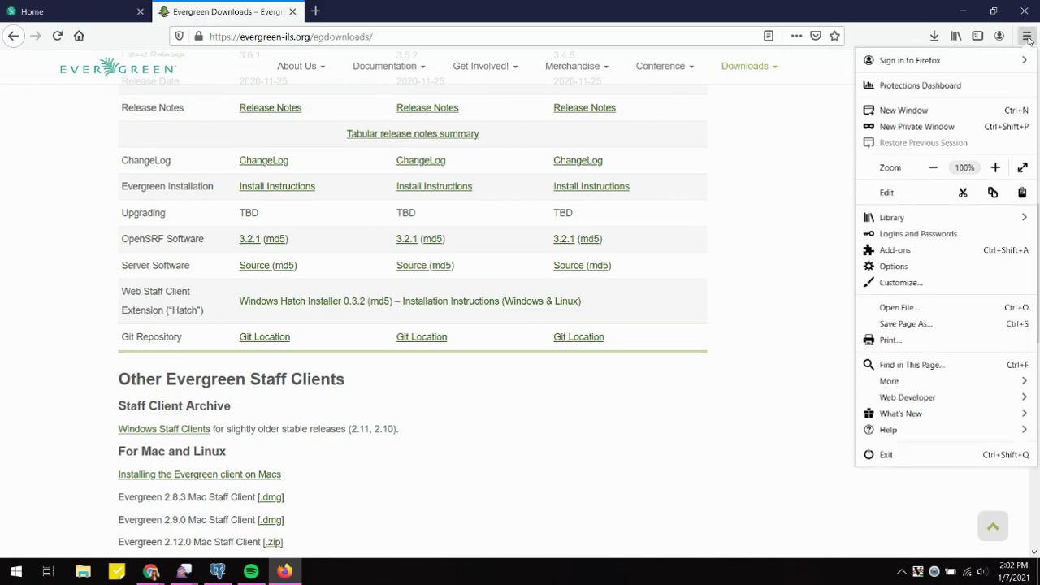
pyautogui.click(904, 252)
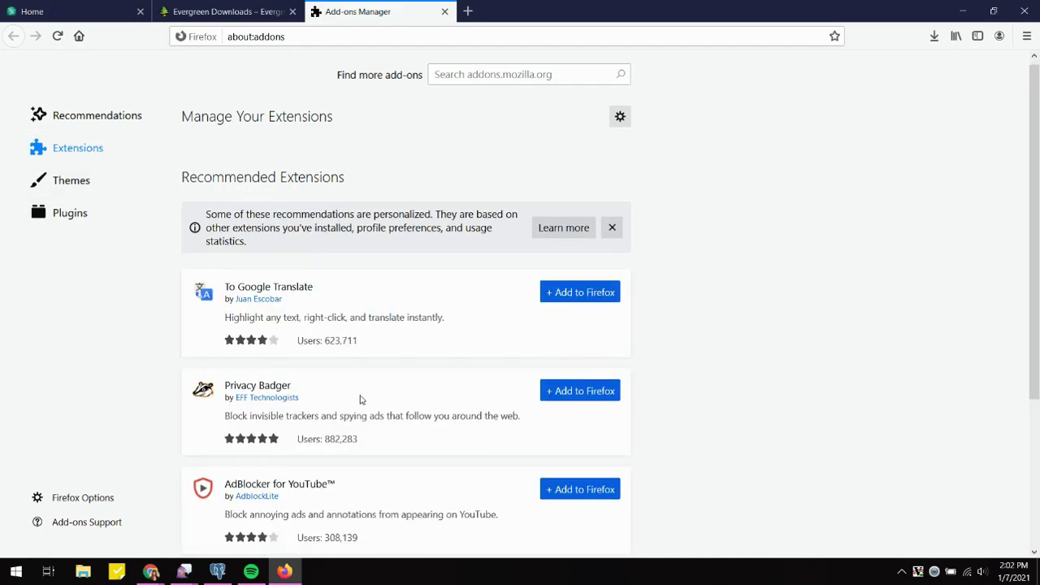
pyautogui.scroll(-3, 366, 399)
pyautogui.scroll(3, 376, 399)
pyautogui.click(478, 74)
pyautogui.write('hatch')
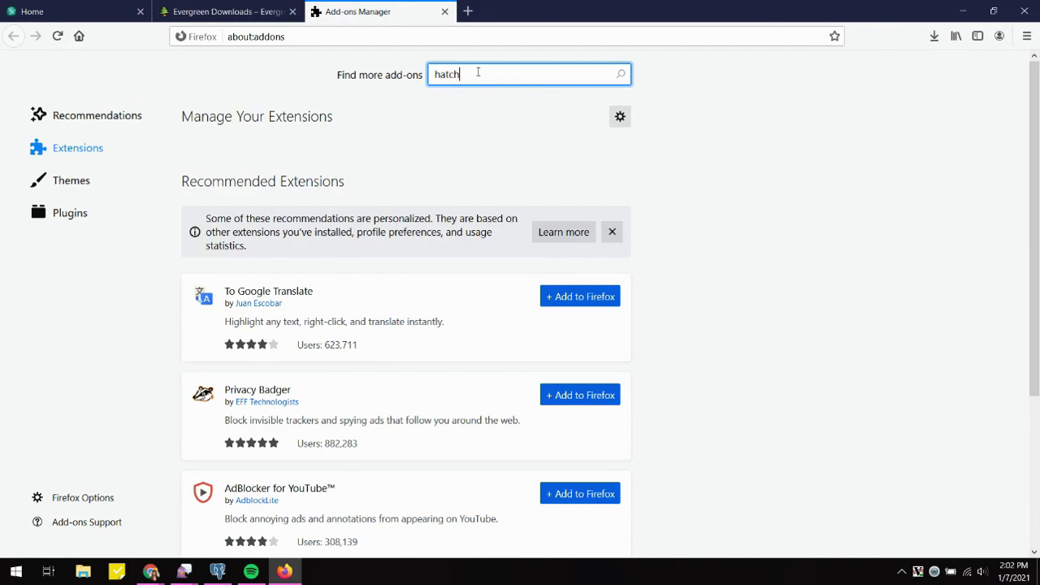
pyautogui.press('Return')
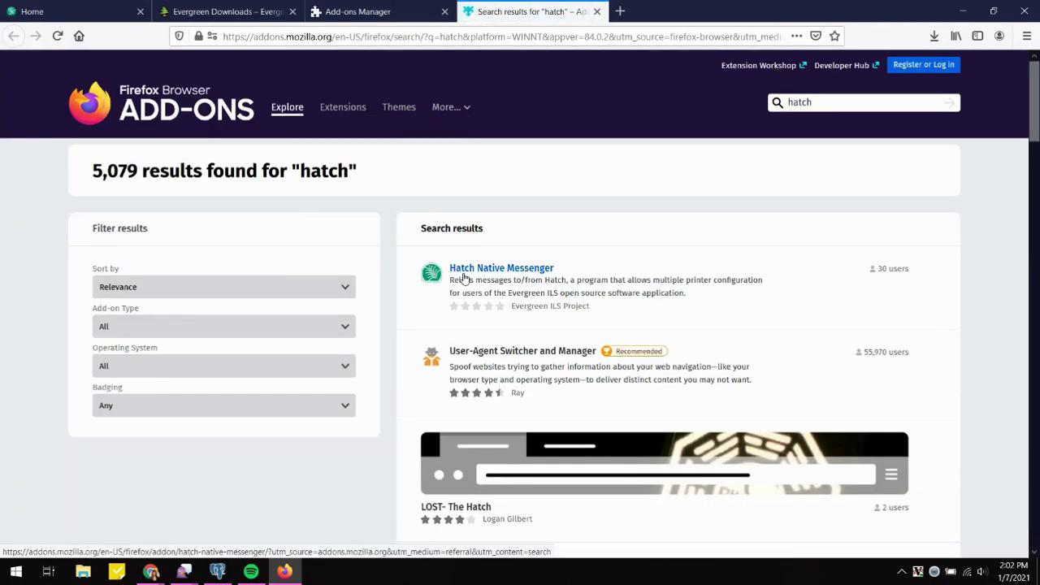
# - Add Hatch Native Messenger to Firefox, granting its permissions, then close its add-on page
pyautogui.click(497, 280)
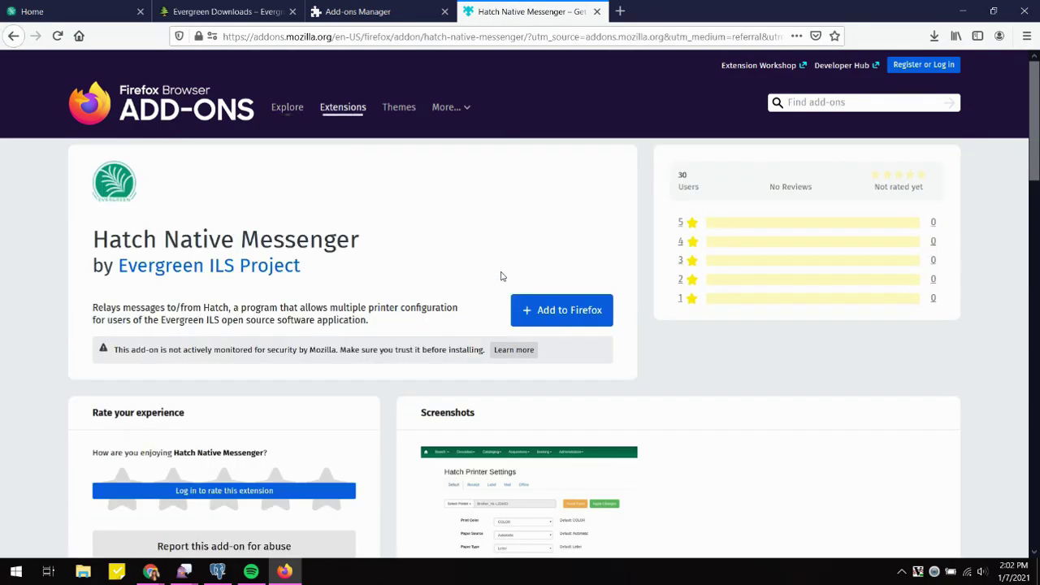
pyautogui.click(587, 316)
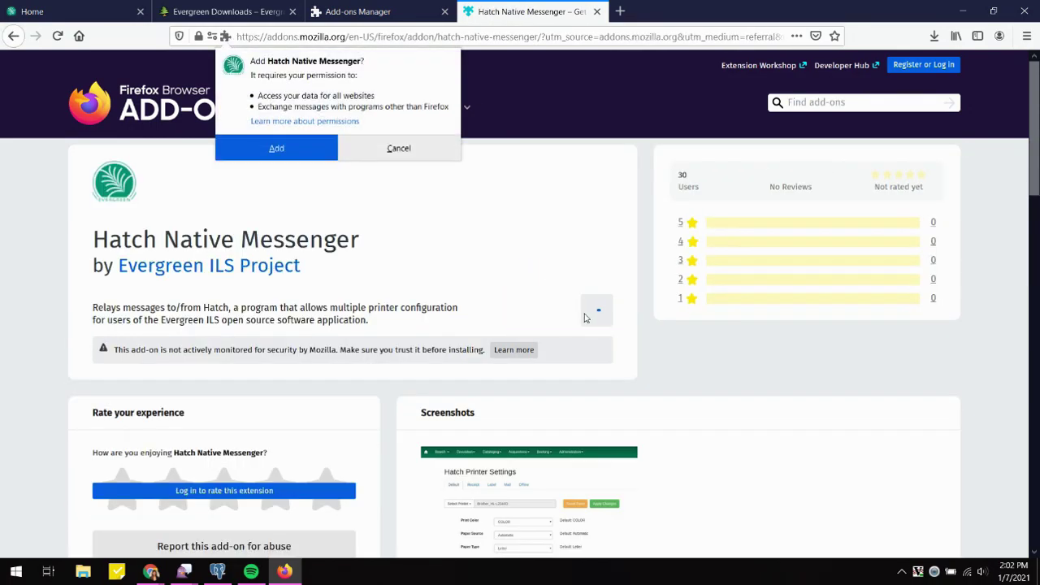
pyautogui.click(298, 150)
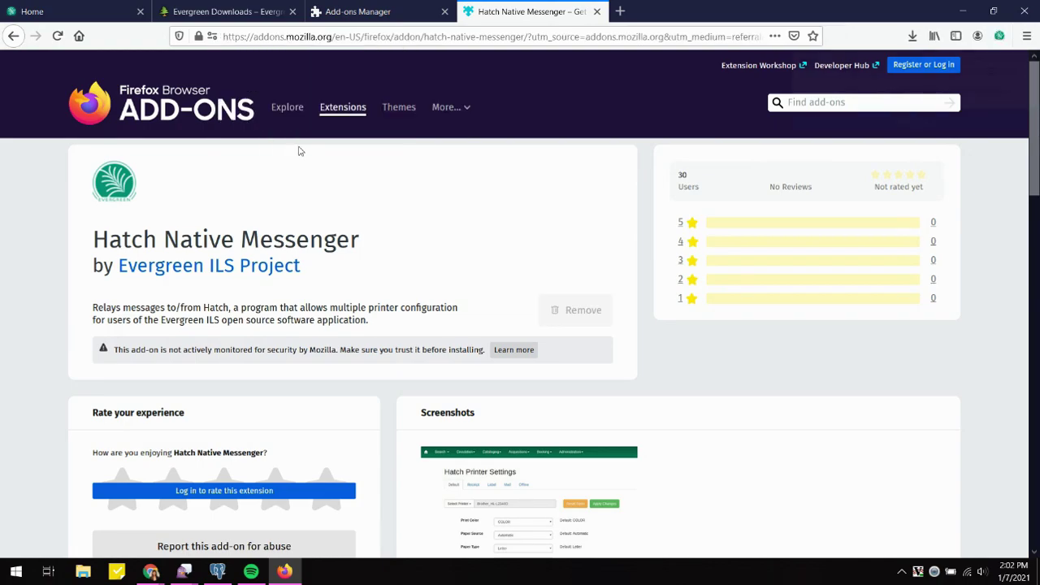
pyautogui.click(922, 136)
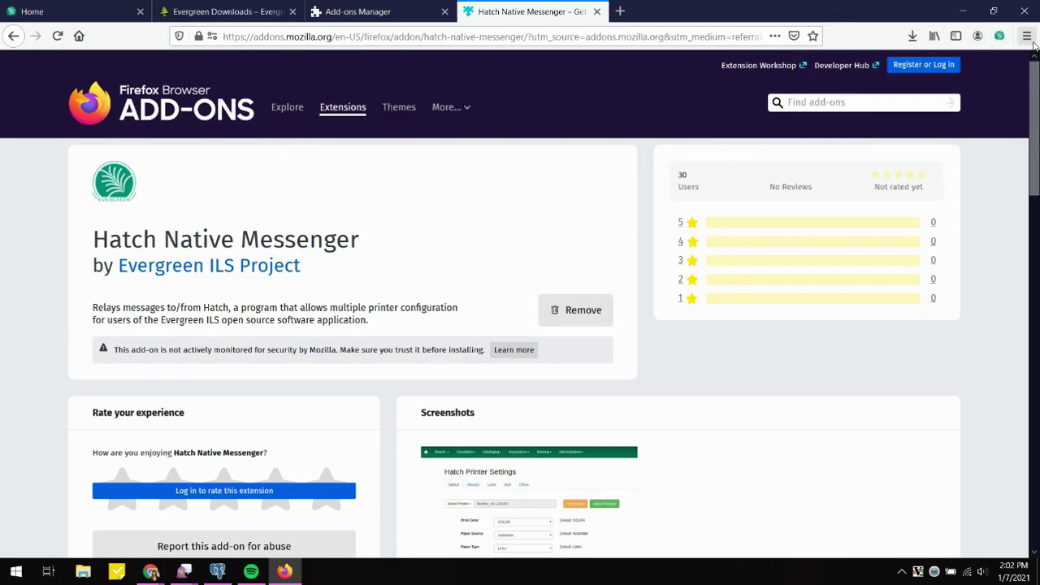
pyautogui.click(597, 11)
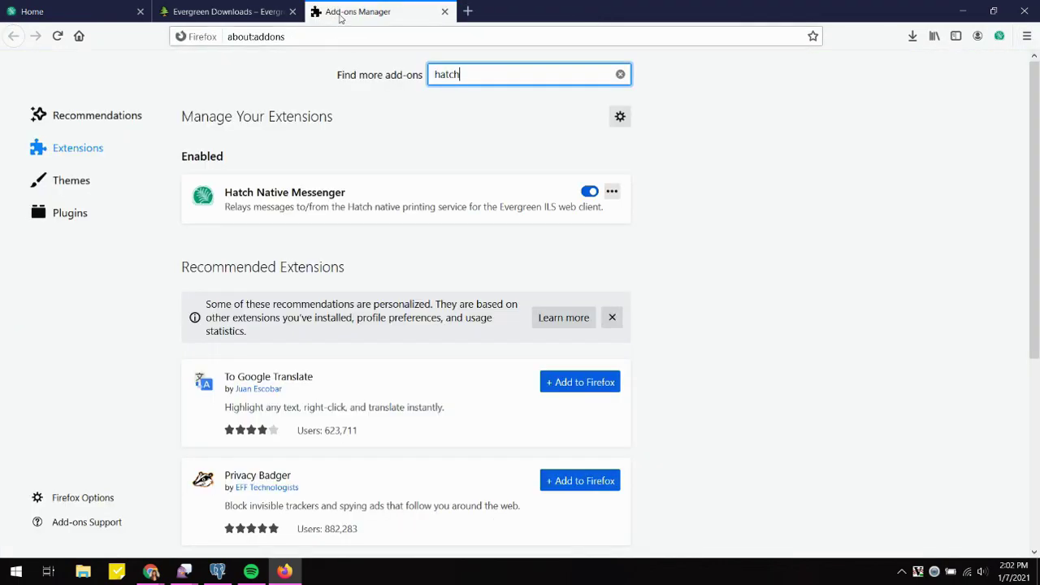
# - Toggle Hatch Native Messenger off and back on, close Add-ons Manager, and return to Evergreen Home
pyautogui.click(590, 191)
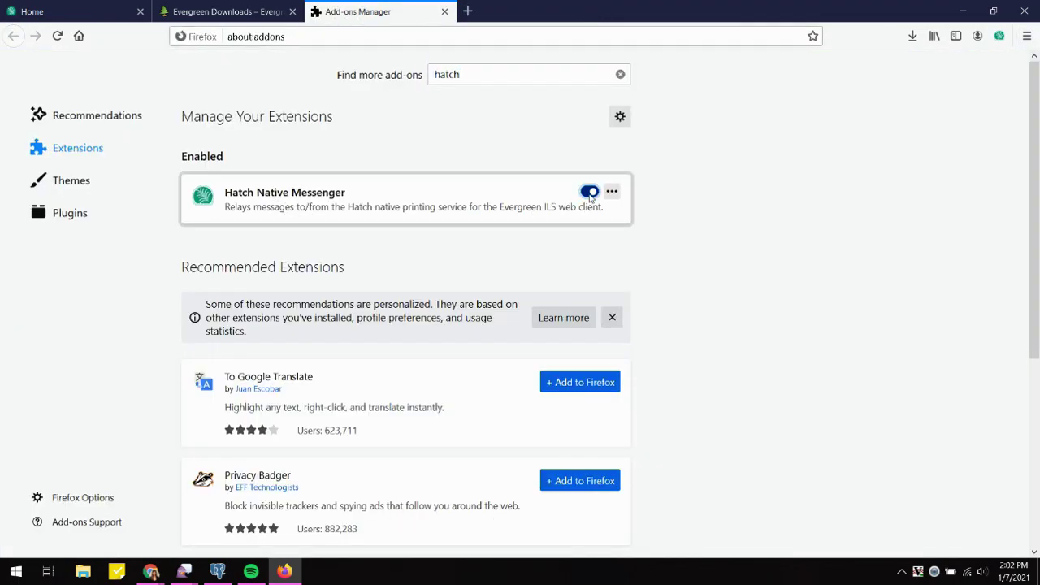
pyautogui.click(590, 191)
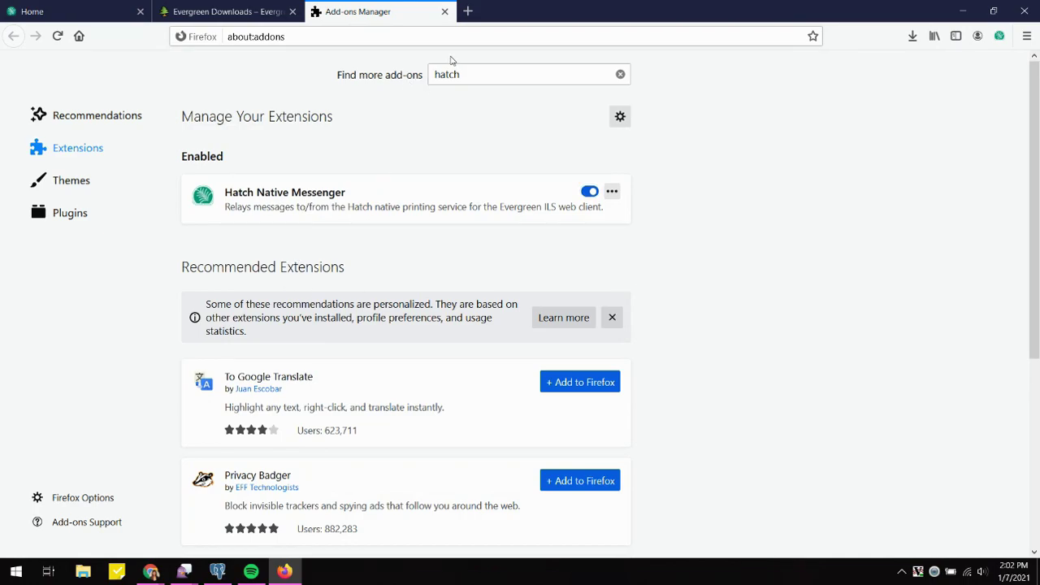
pyautogui.click(443, 12)
pyautogui.click(80, 9)
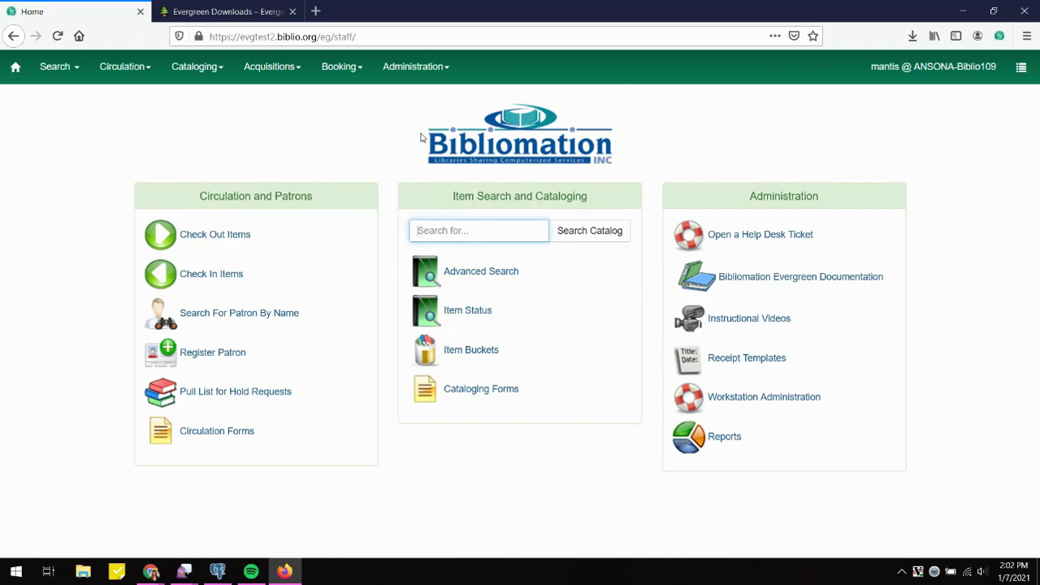
# - Open Administration > Workstation > Print/Storage Service ("Hatch") to confirm Hatch is Available
pyautogui.click(441, 71)
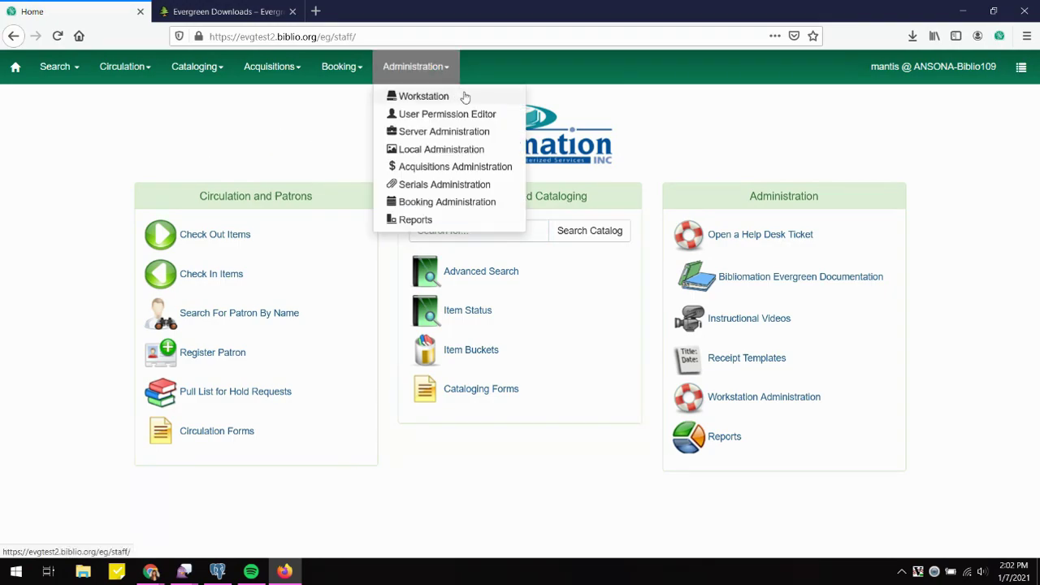
pyautogui.click(443, 100)
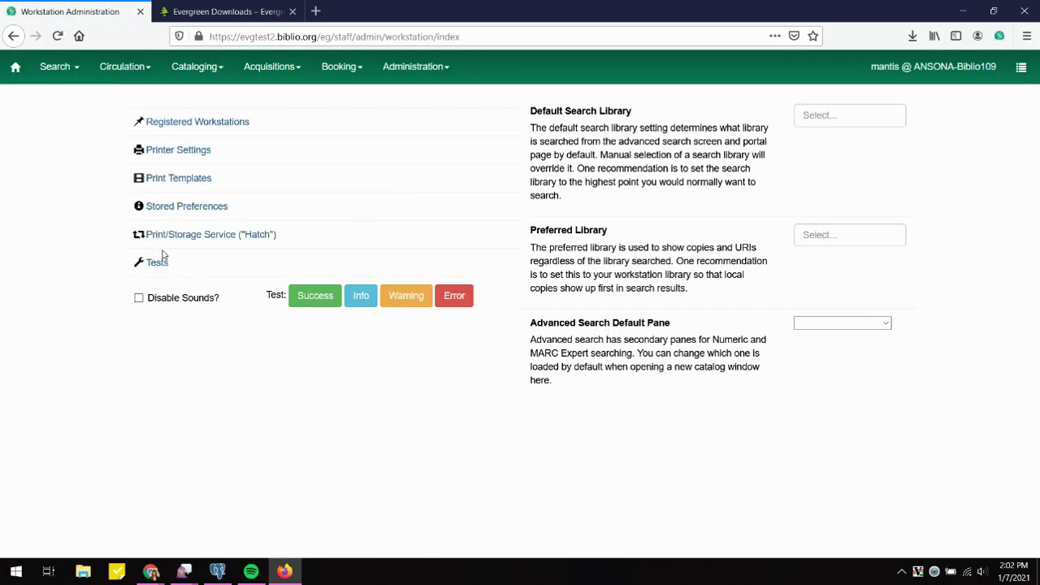
pyautogui.click(220, 241)
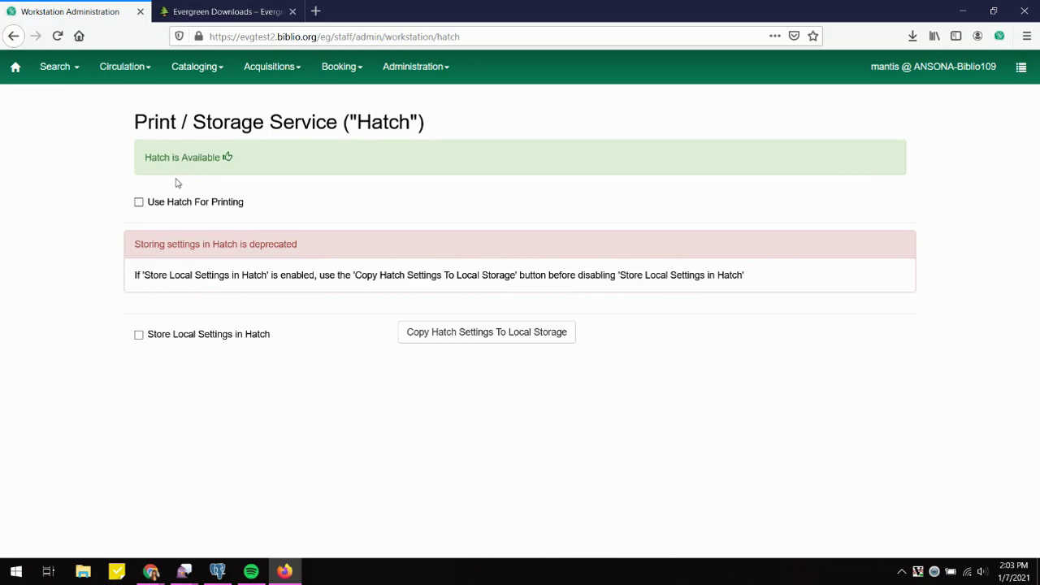
# - Enable Use Hatch For Printing, leaving Store Local Settings in Hatch unchecked, and return Home
pyautogui.click(139, 203)
pyautogui.tripleClick(126, 201)
pyautogui.moveTo(272, 213); pyautogui.dragTo(130, 209)
pyautogui.click(415, 202)
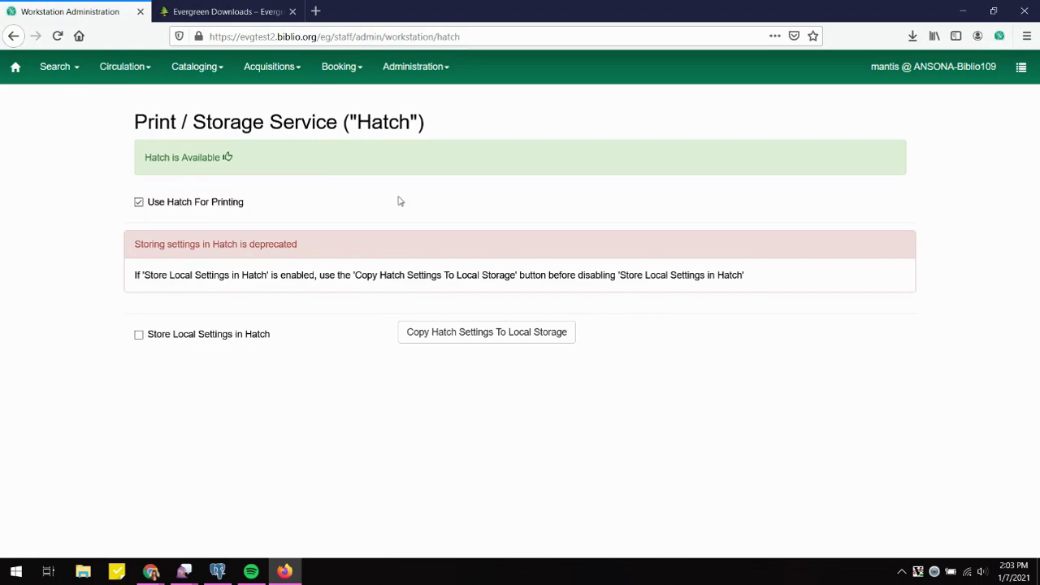
pyautogui.click(16, 69)
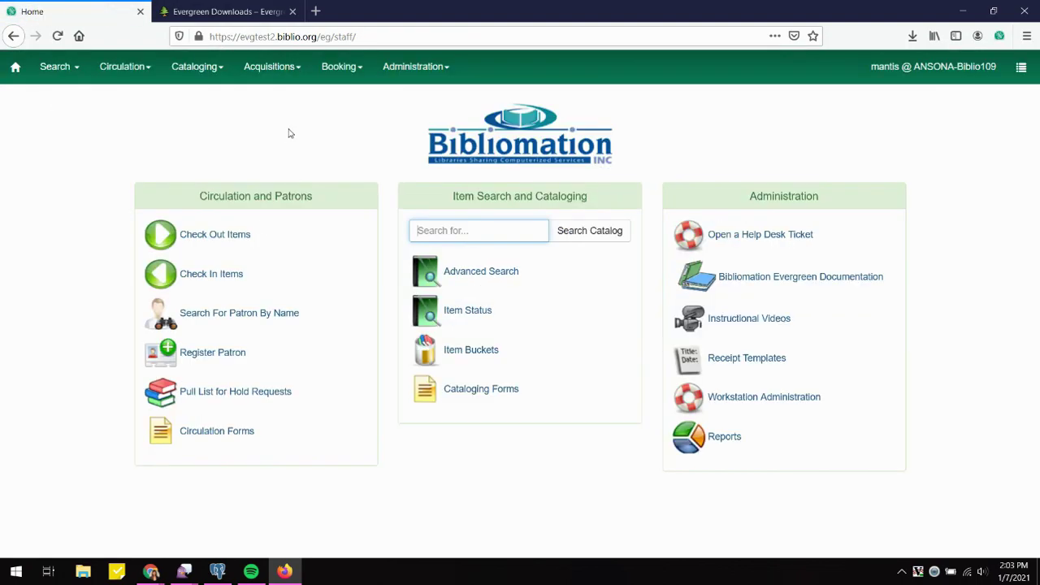
pyautogui.click(8, 577)
pyautogui.write('program')
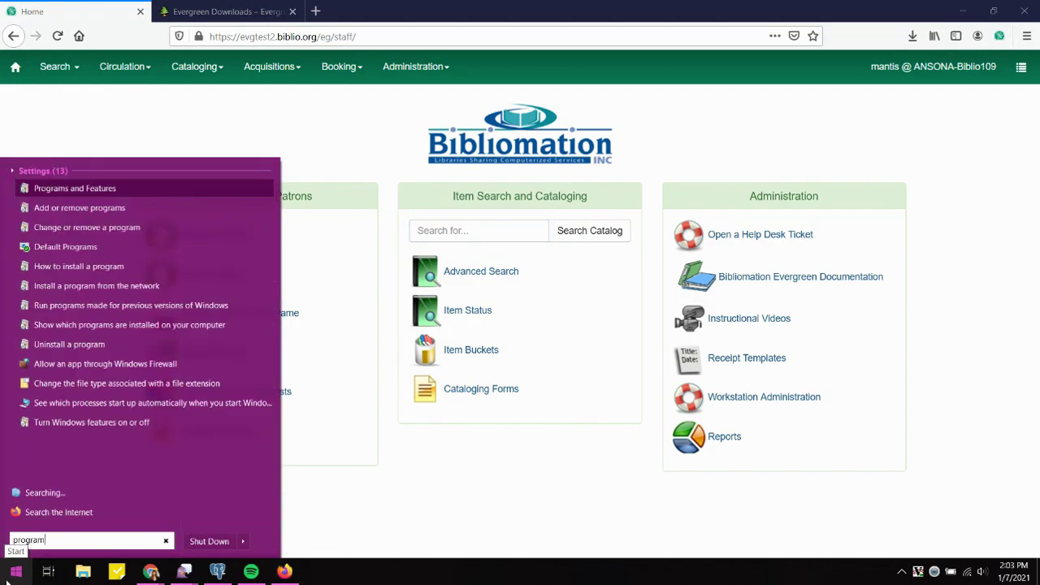
pyautogui.press('Return')
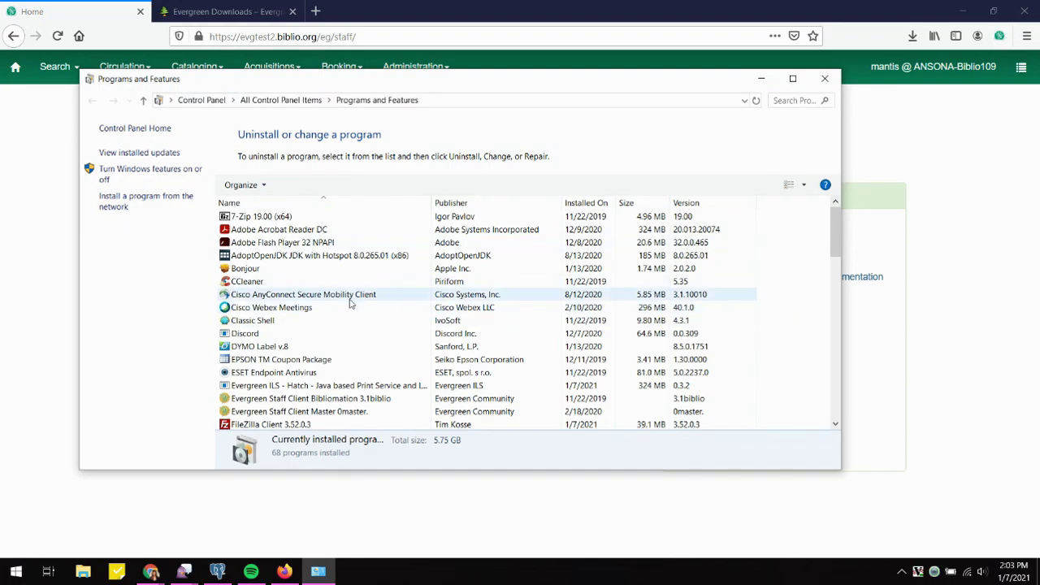
pyautogui.click(263, 389)
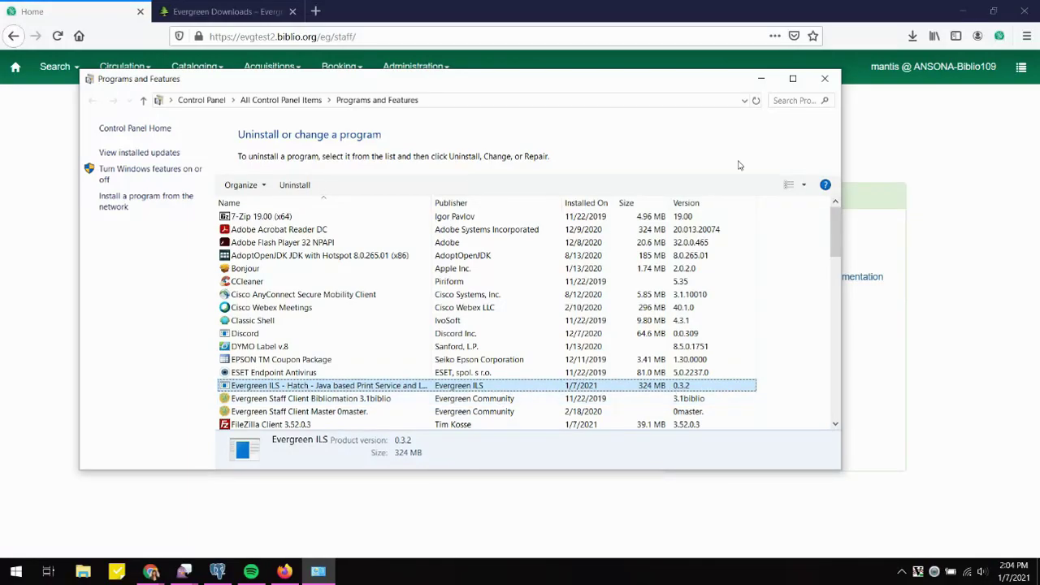
pyautogui.click(825, 81)
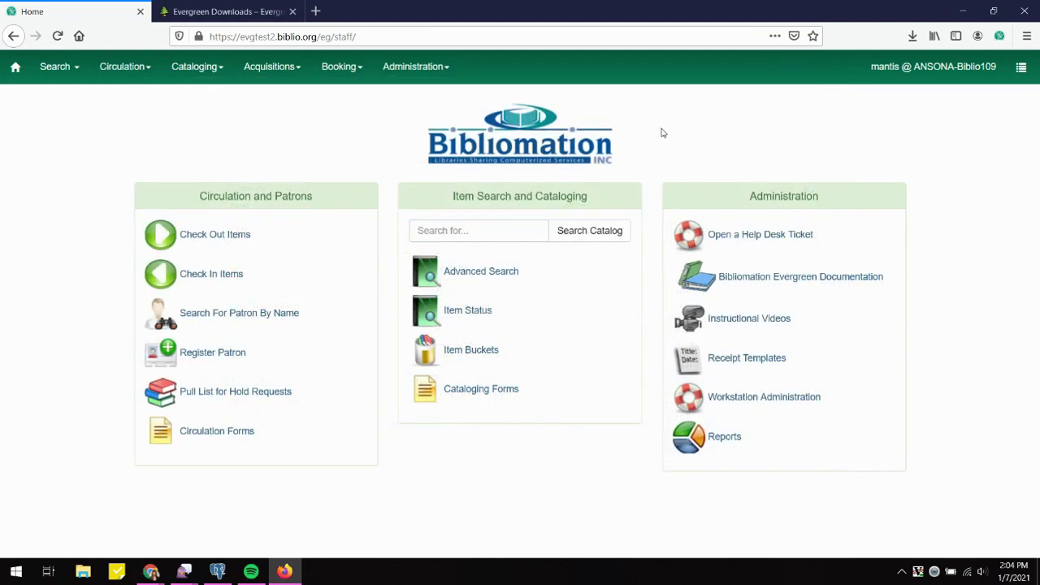